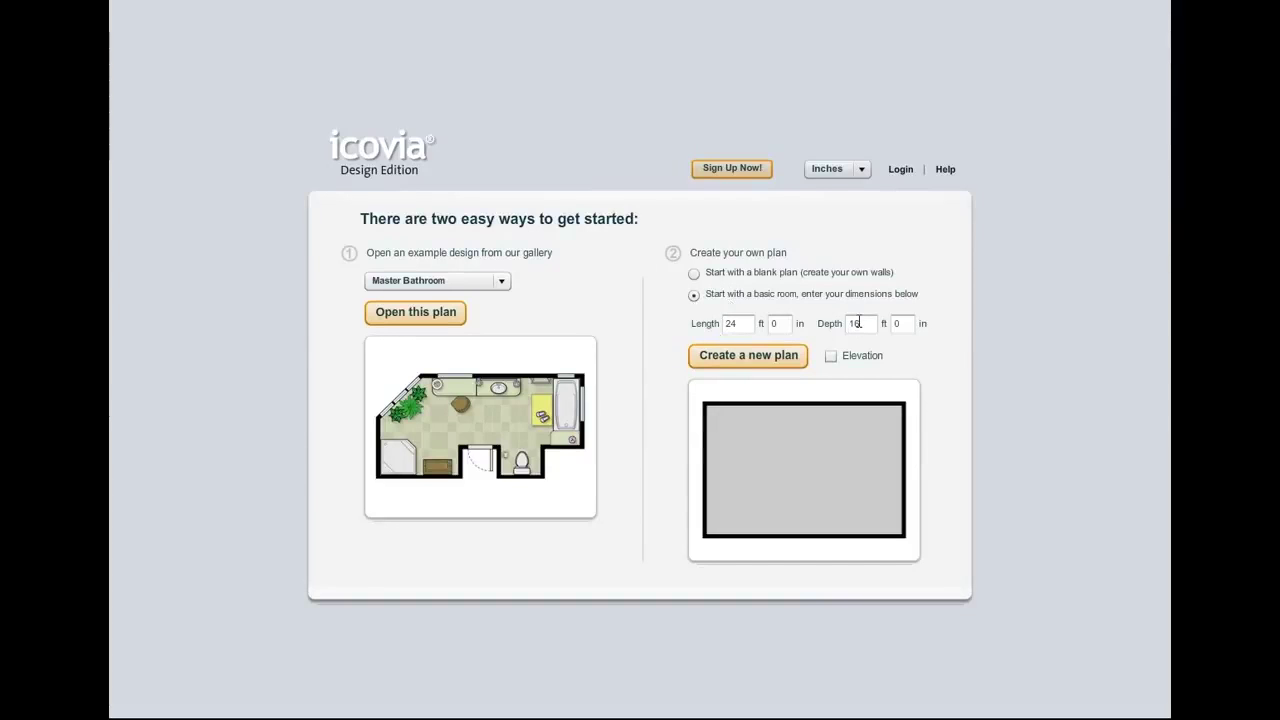
# Create a new plan holding a 24 × 16 ft basic room (384 sq ft).
pyautogui.click(749, 355)
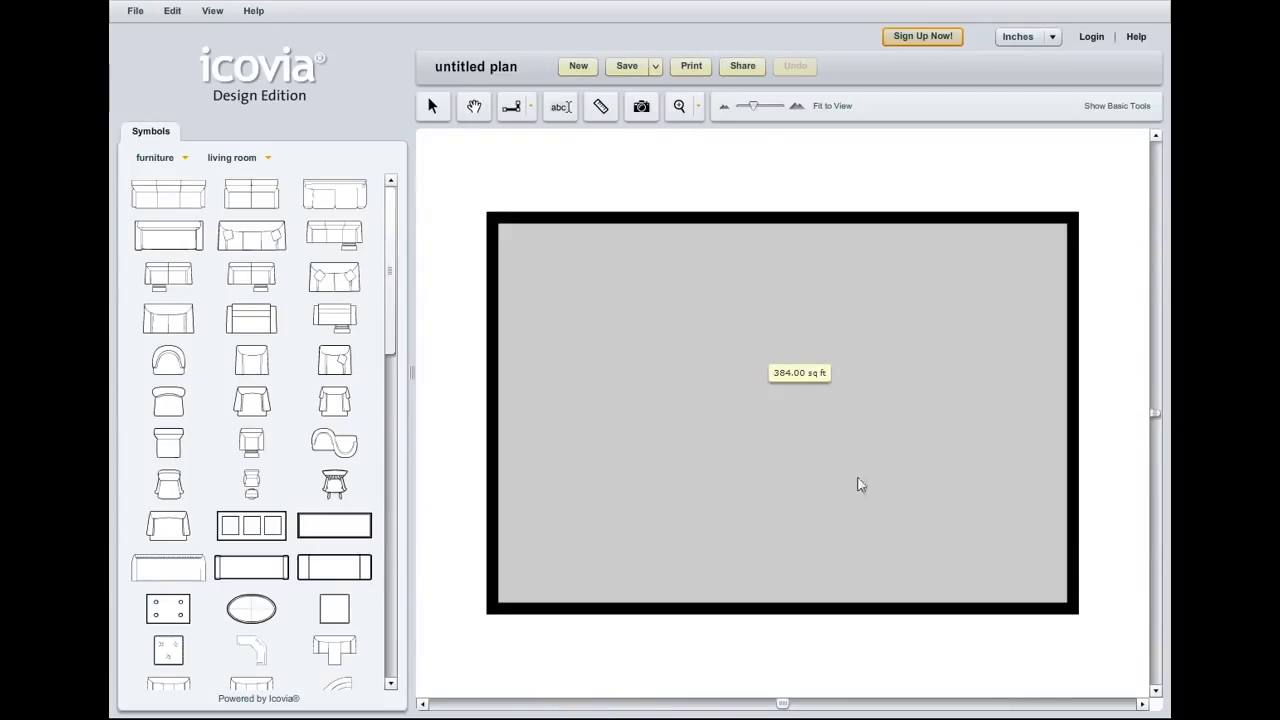
# Select the room's floor and bring up its colour and pattern choices.
pyautogui.click(885, 418)
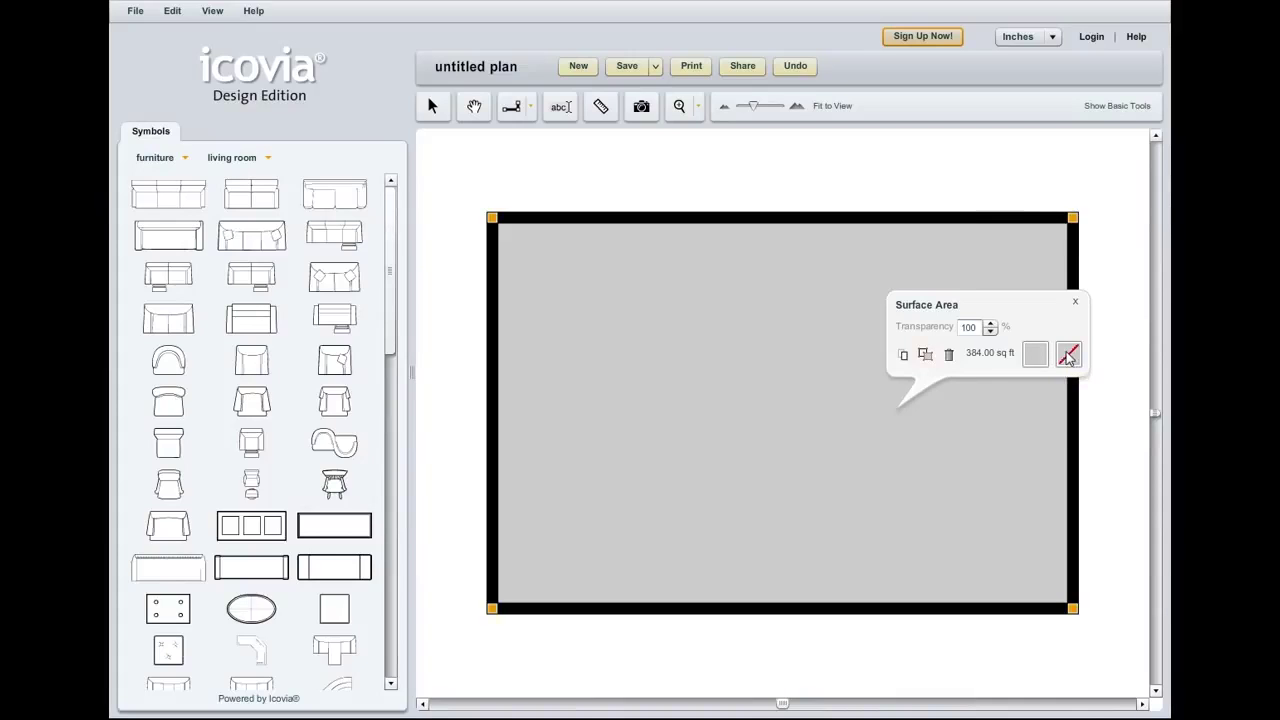
pyautogui.click(1068, 356)
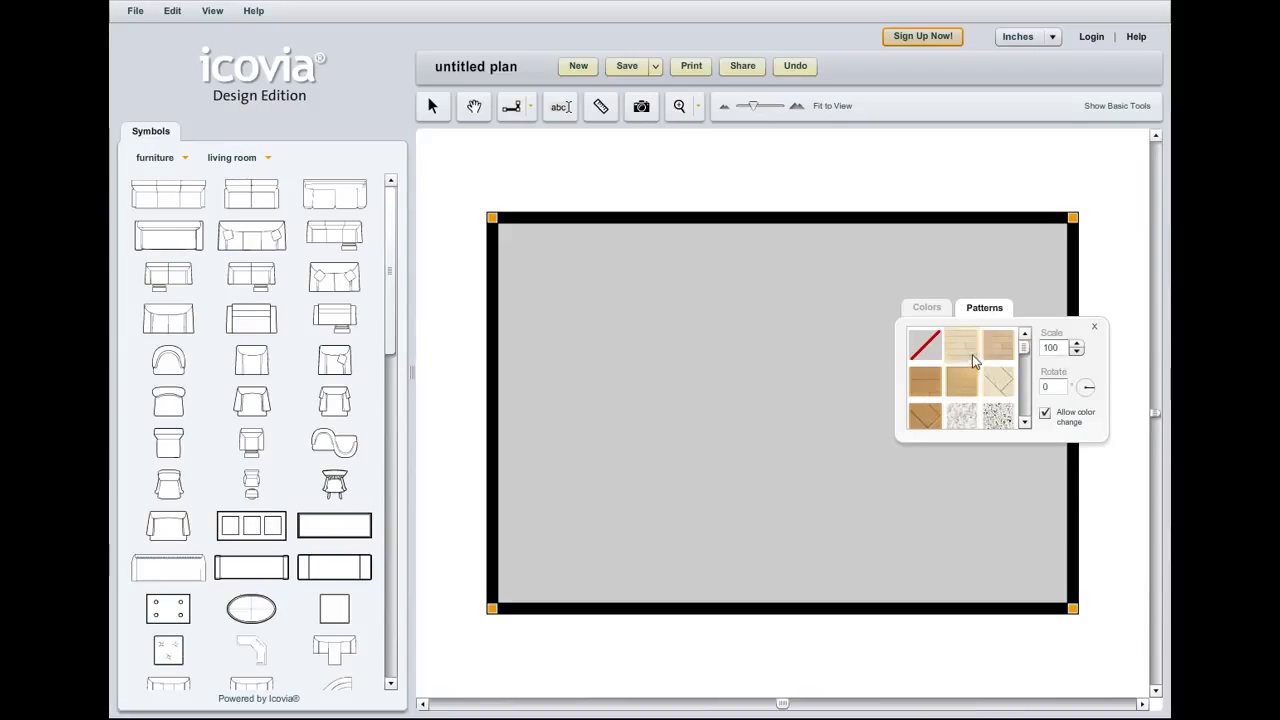
# Browse the Patterns tab and apply a light wood plank tile to the floor.
pyautogui.click(1024, 424)
pyautogui.click(1025, 424)
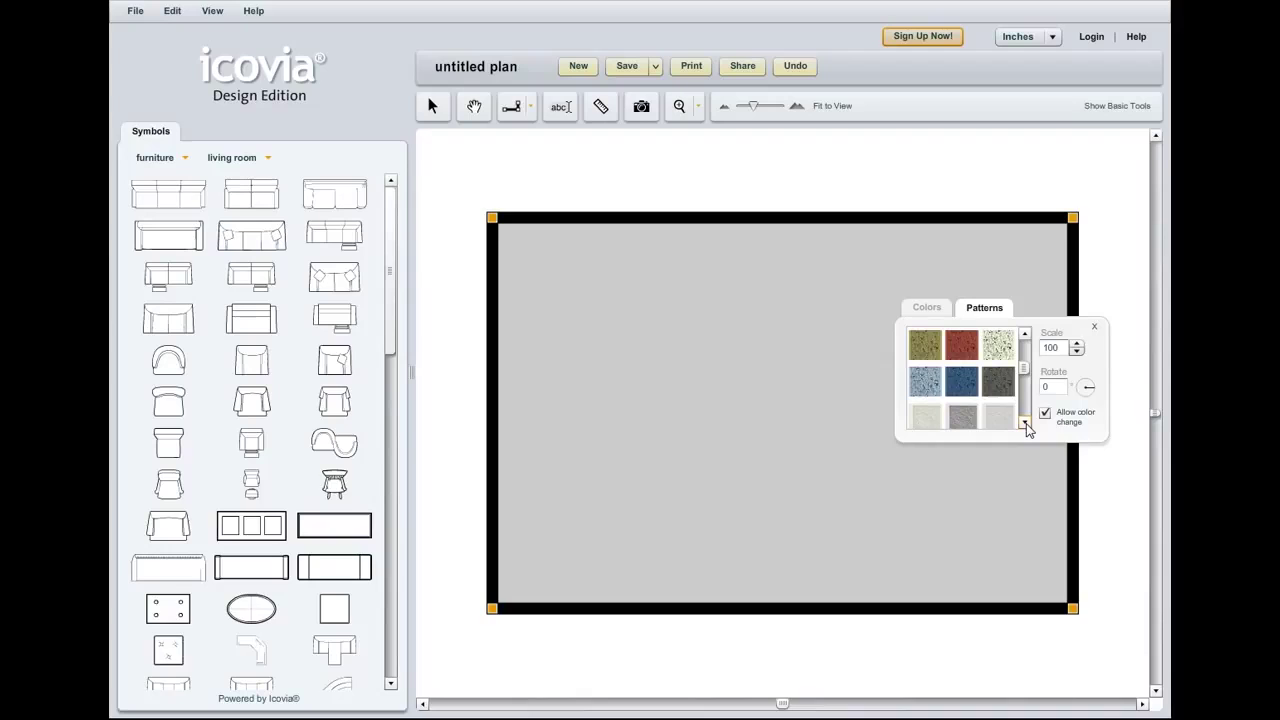
pyautogui.click(1025, 424)
pyautogui.click(1025, 424)
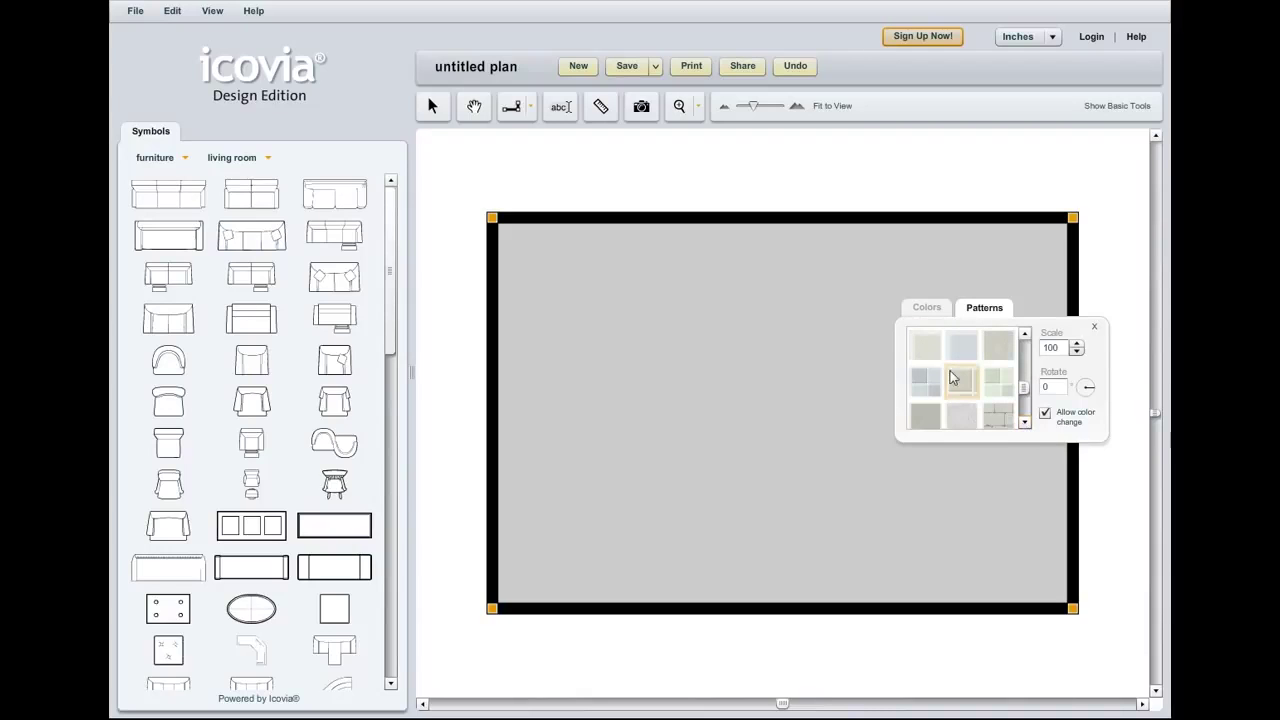
pyautogui.click(1025, 424)
pyautogui.click(1025, 424)
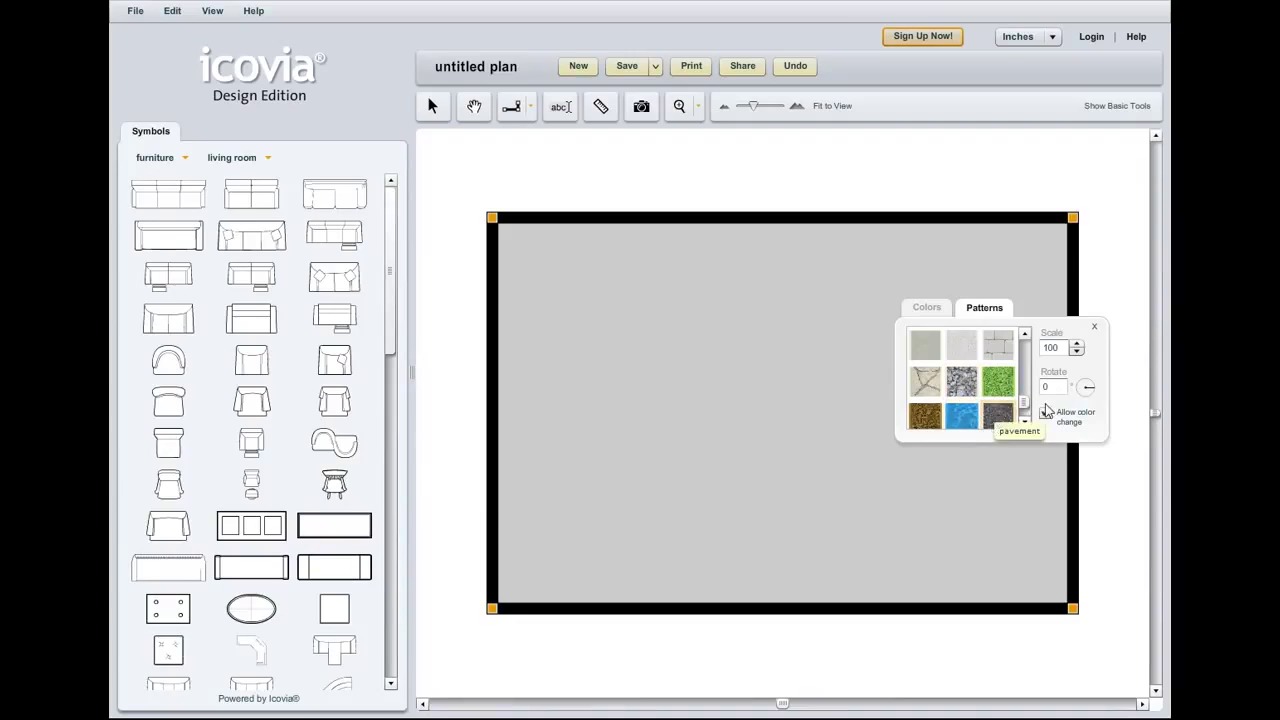
pyautogui.click(1024, 374)
pyautogui.scroll(5, 953, 378)
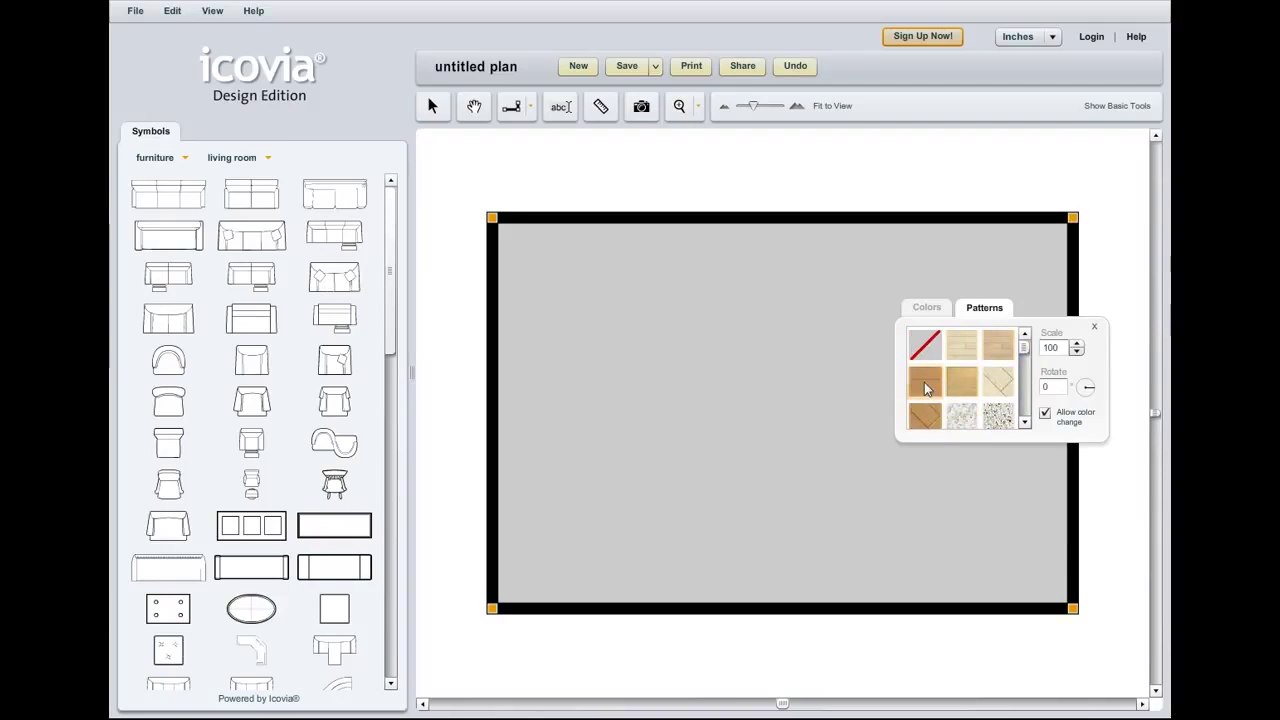
pyautogui.click(925, 382)
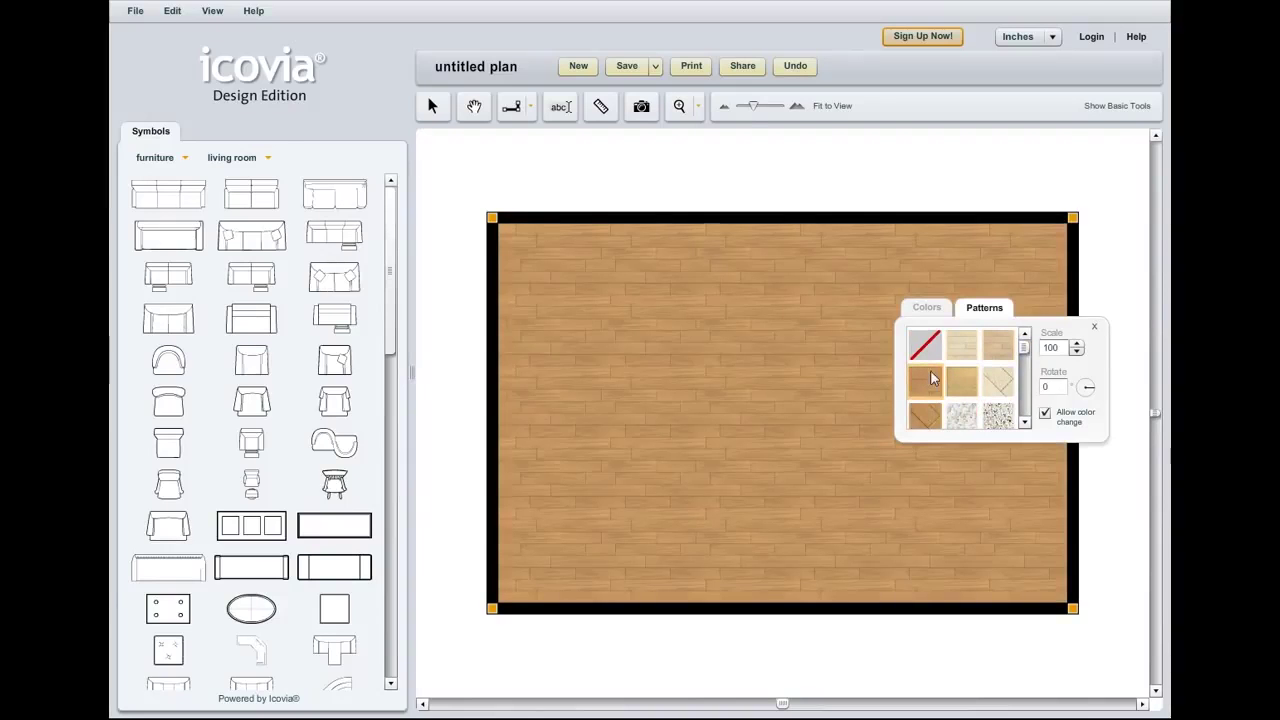
# Enlarge the floor's plank pattern from scale 100 to 160.
pyautogui.click(1077, 345)
pyautogui.click(1077, 345)
pyautogui.click(1077, 345)
pyautogui.click(1077, 345)
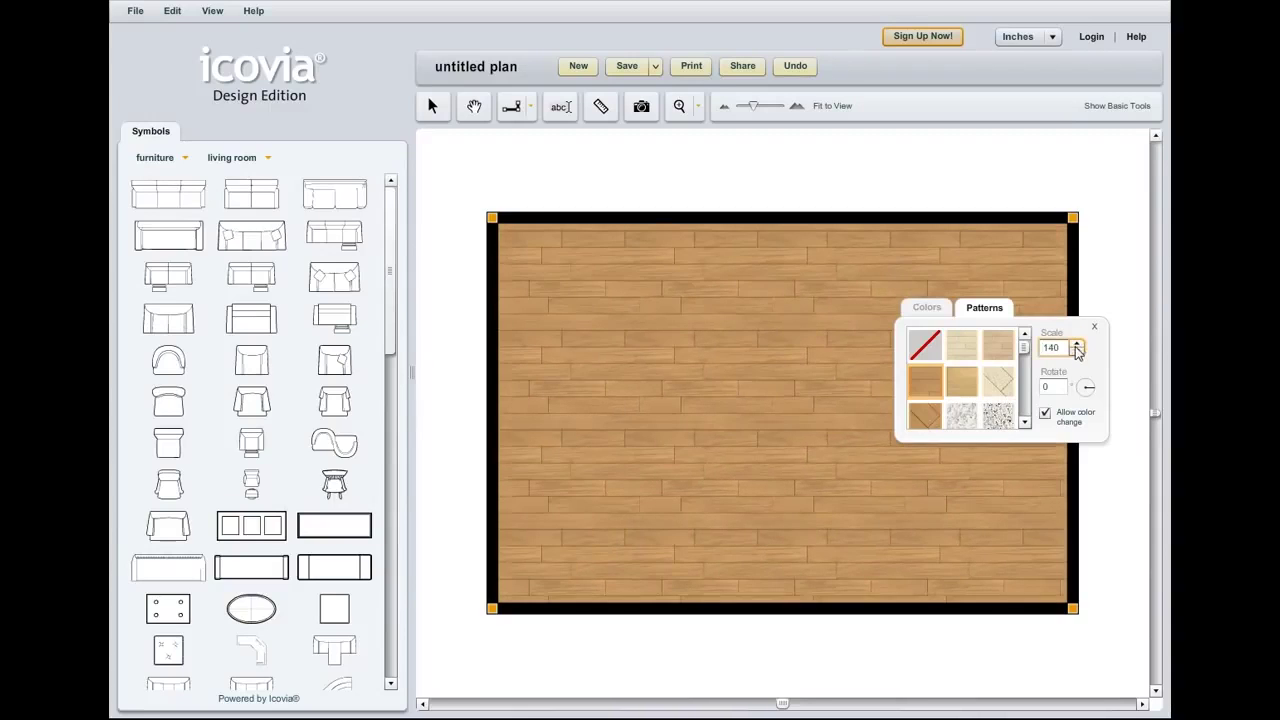
pyautogui.click(1077, 345)
pyautogui.click(1077, 345)
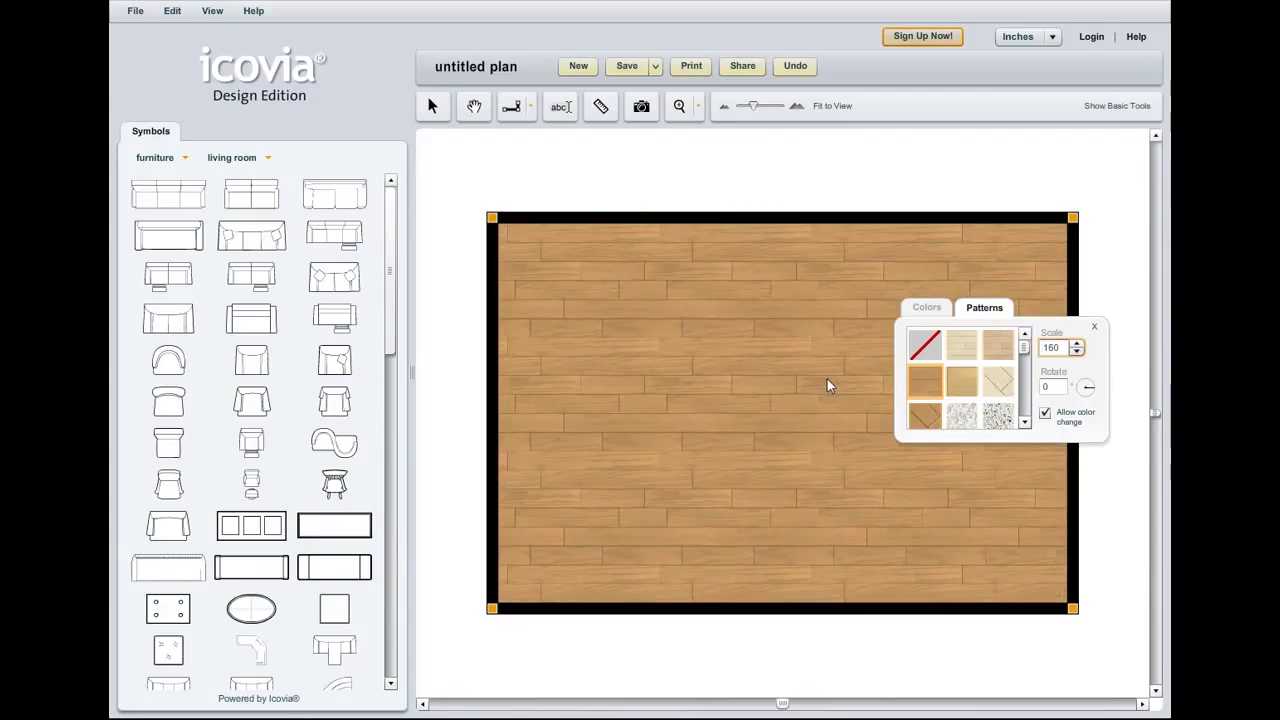
# Rotate the plank pattern 45° so it runs diagonally across the room.
pyautogui.click(1050, 387)
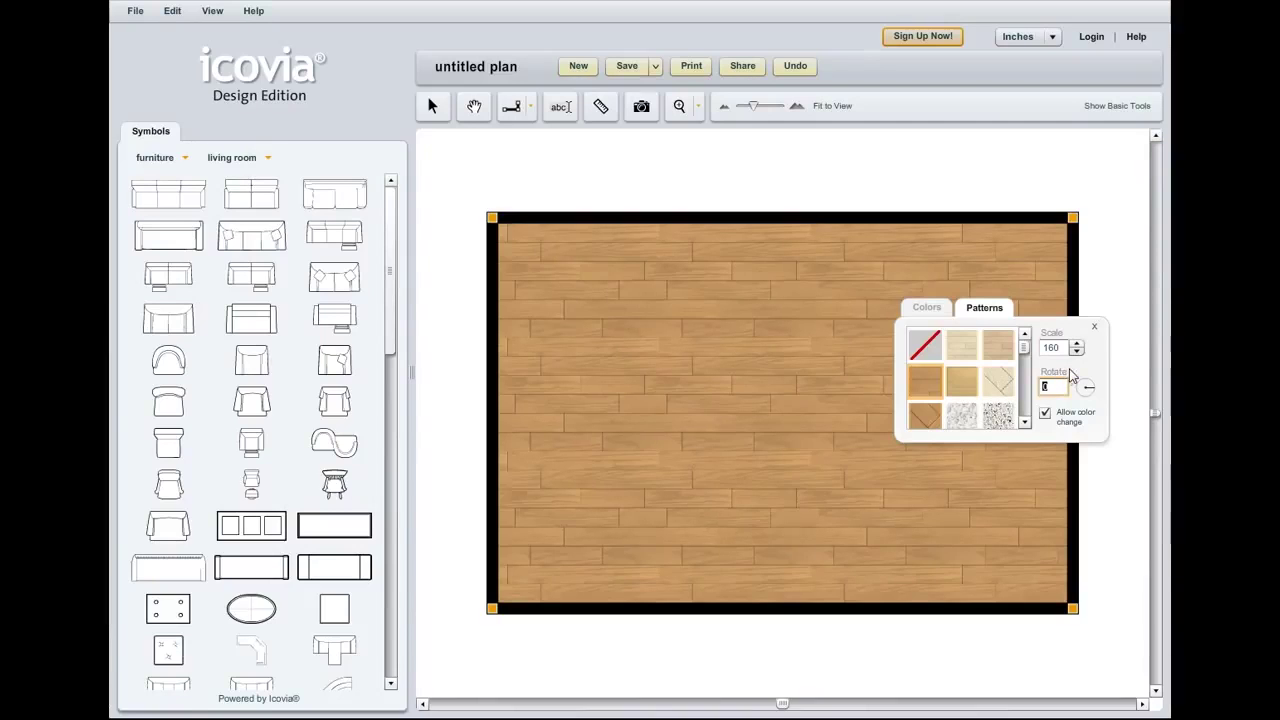
pyautogui.write('45')
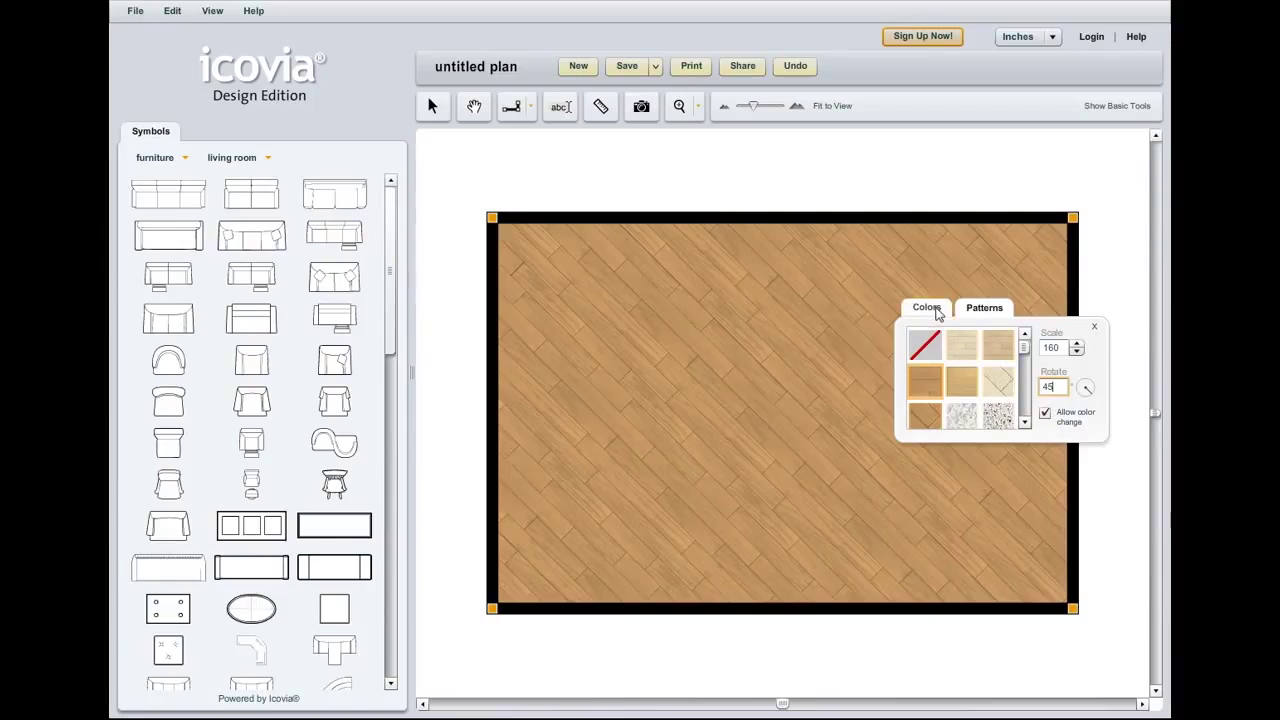
pyautogui.click(938, 314)
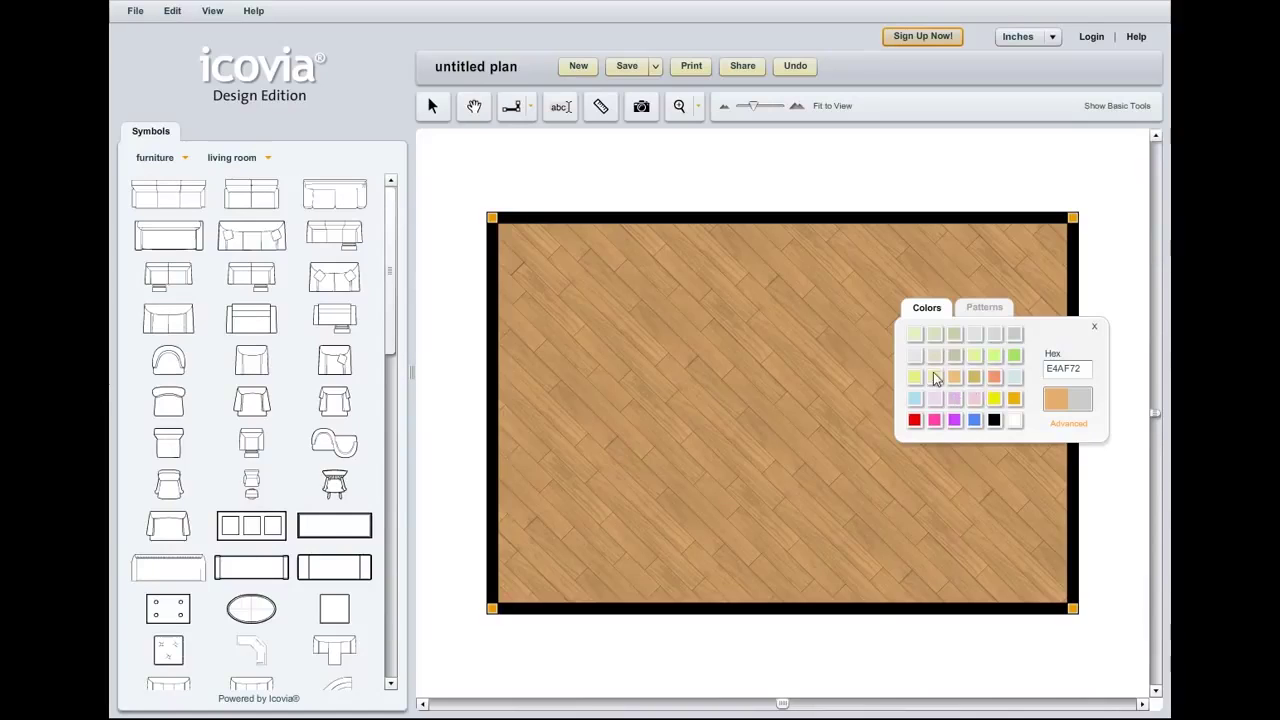
# Tint the diagonal planks reddish brown C48E65 in the Advanced picker, then close the popup.
pyautogui.click(1068, 424)
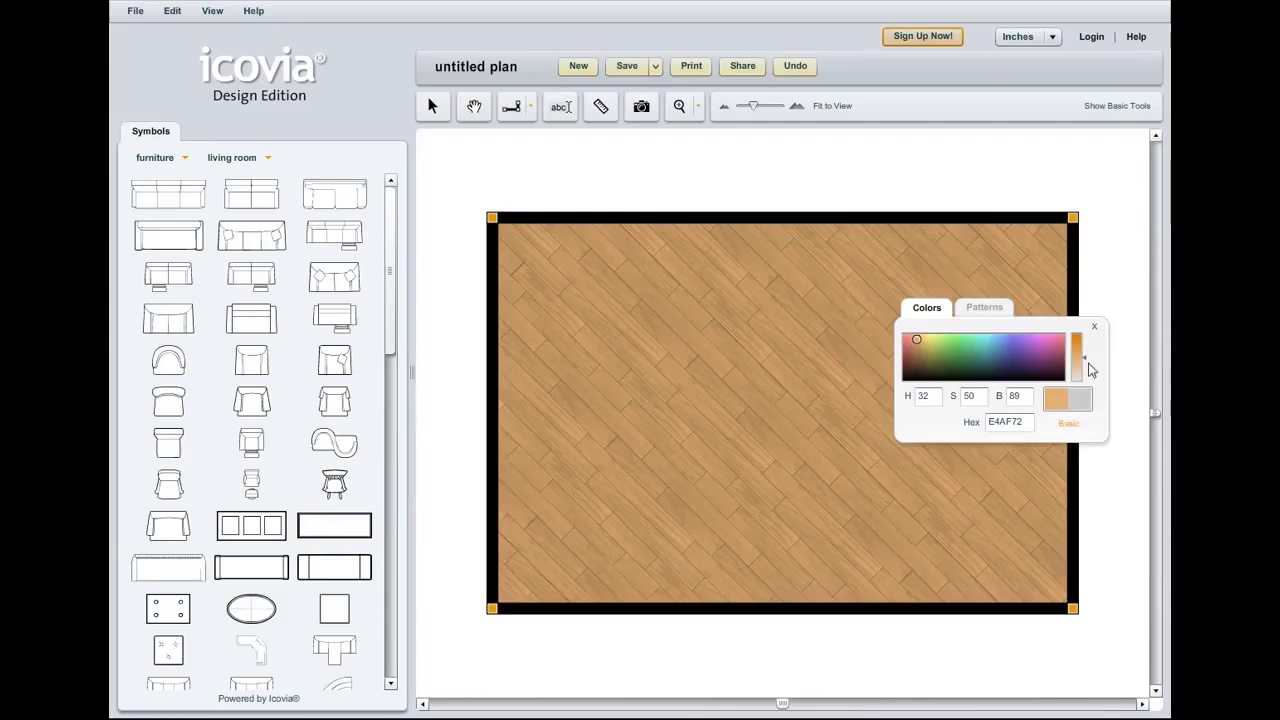
pyautogui.moveTo(1082, 360)
pyautogui.mouseDown()
pyautogui.moveTo(1082, 346)
pyautogui.moveTo(1081, 366)
pyautogui.mouseUp()
pyautogui.click(916, 341)
pyautogui.moveTo(916, 341); pyautogui.dragTo(914, 344)
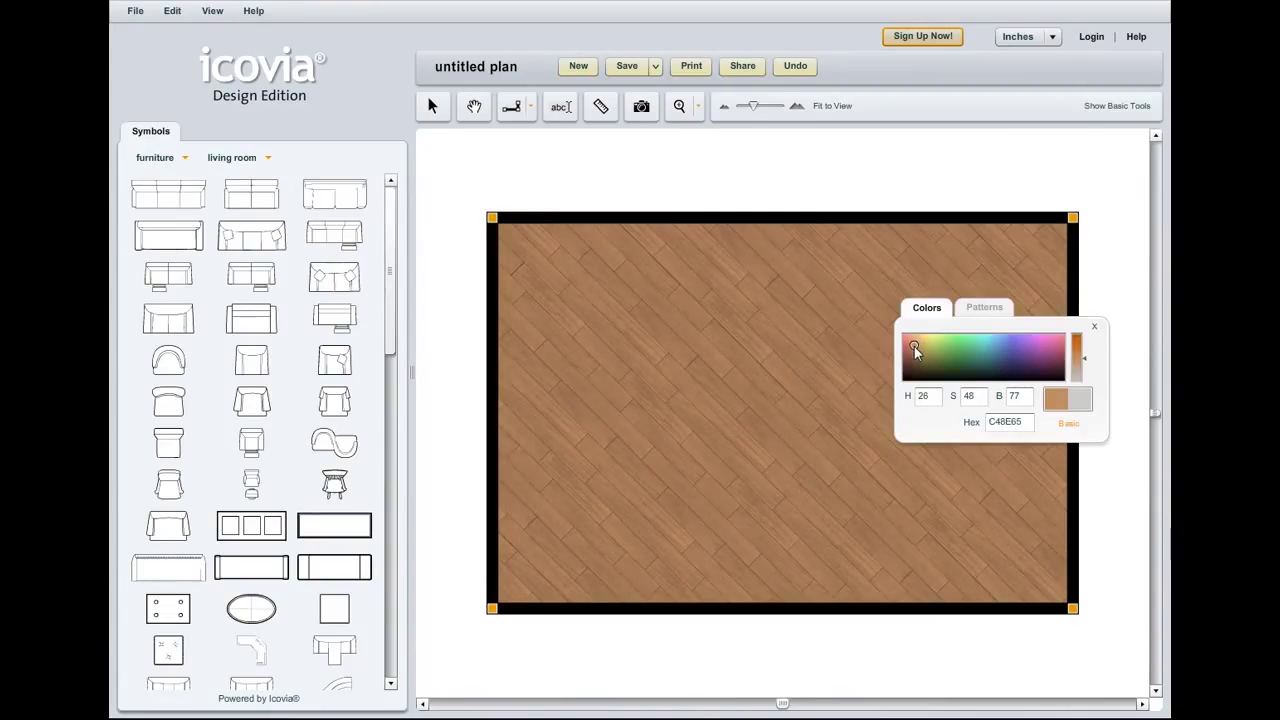
pyautogui.click(1098, 330)
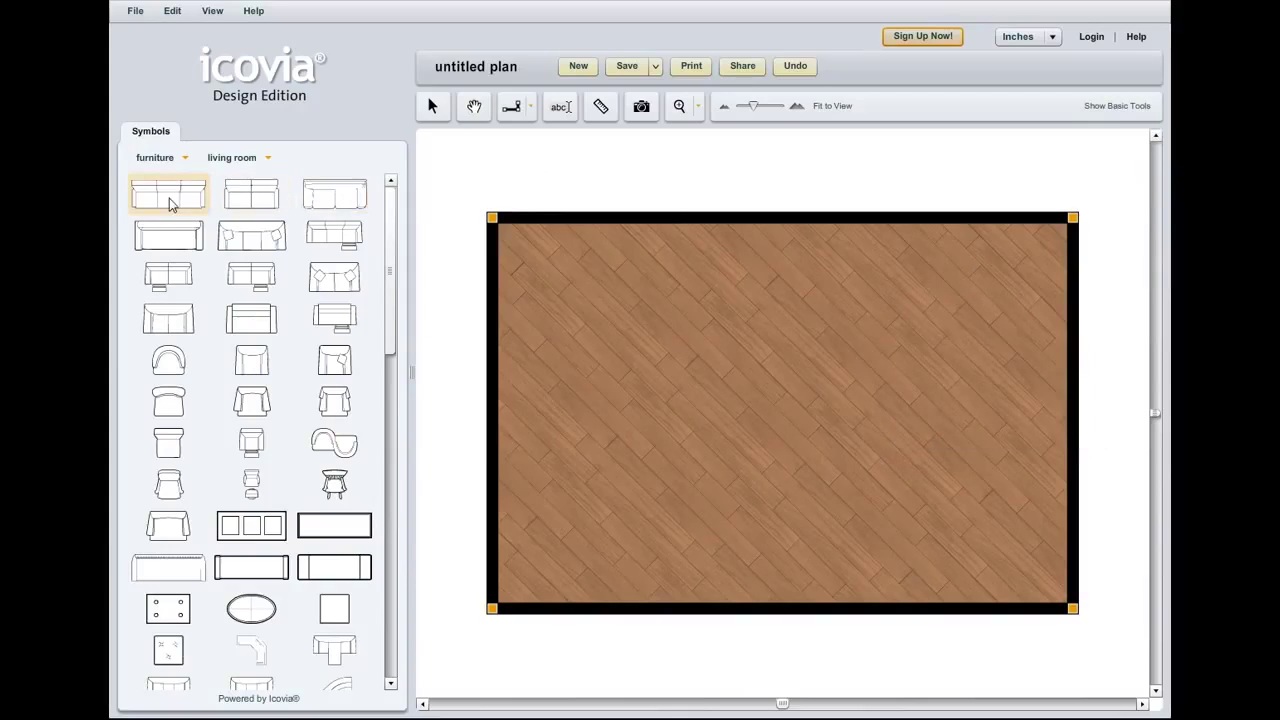
# Place the 122-inch sofa at top and the 84-inch loveseat at lower left, rotated about 60°.
pyautogui.moveTo(169, 203); pyautogui.dragTo(700, 298)
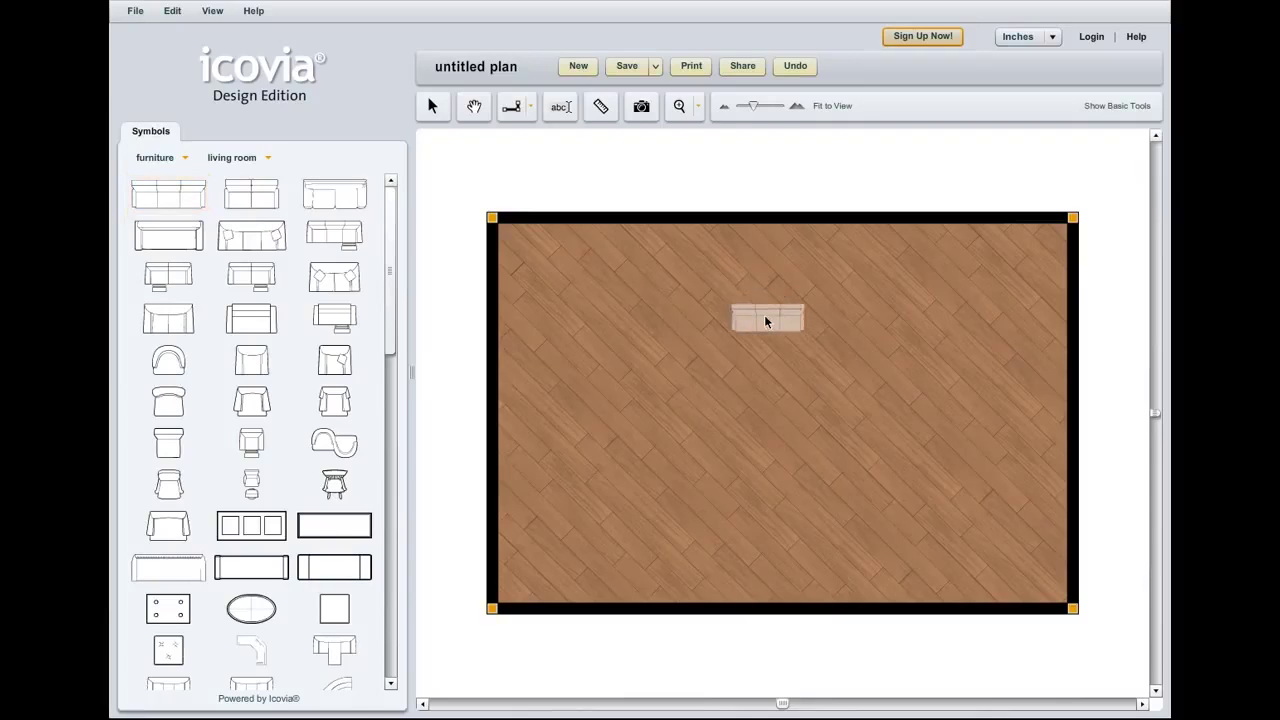
pyautogui.moveTo(769, 317); pyautogui.dragTo(770, 319)
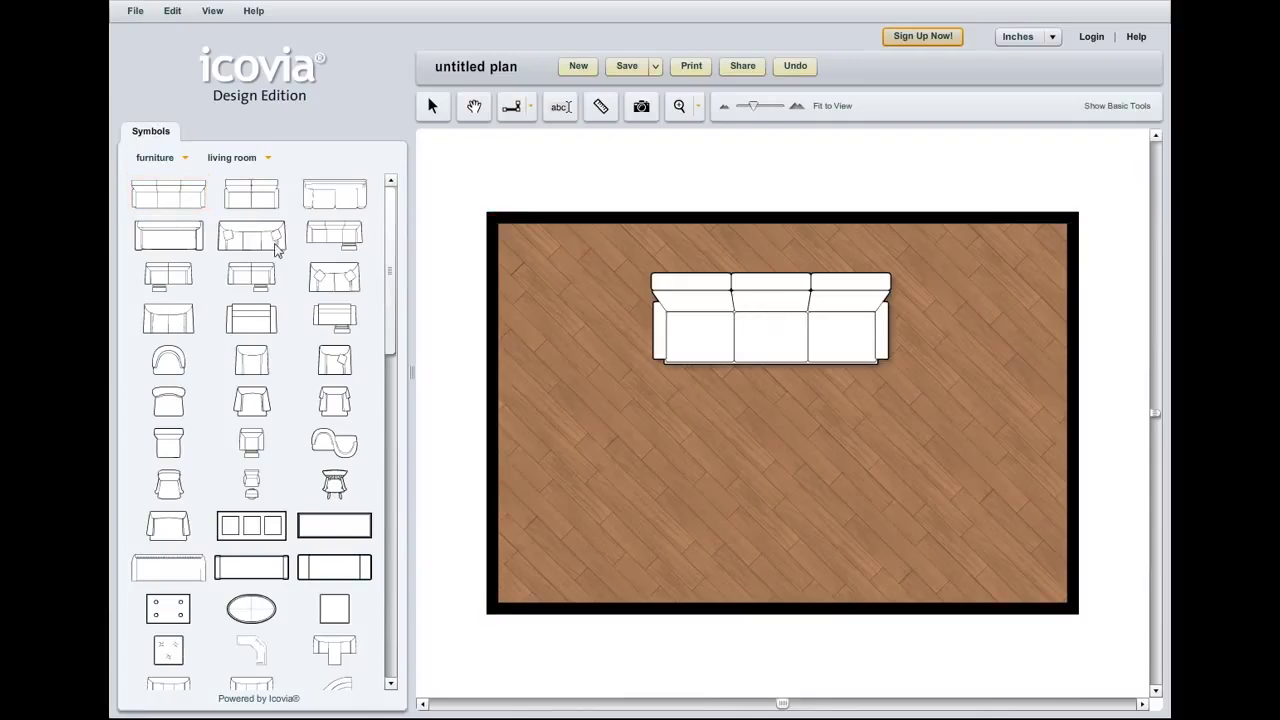
pyautogui.moveTo(251, 195); pyautogui.dragTo(600, 431)
pyautogui.click(520, 477)
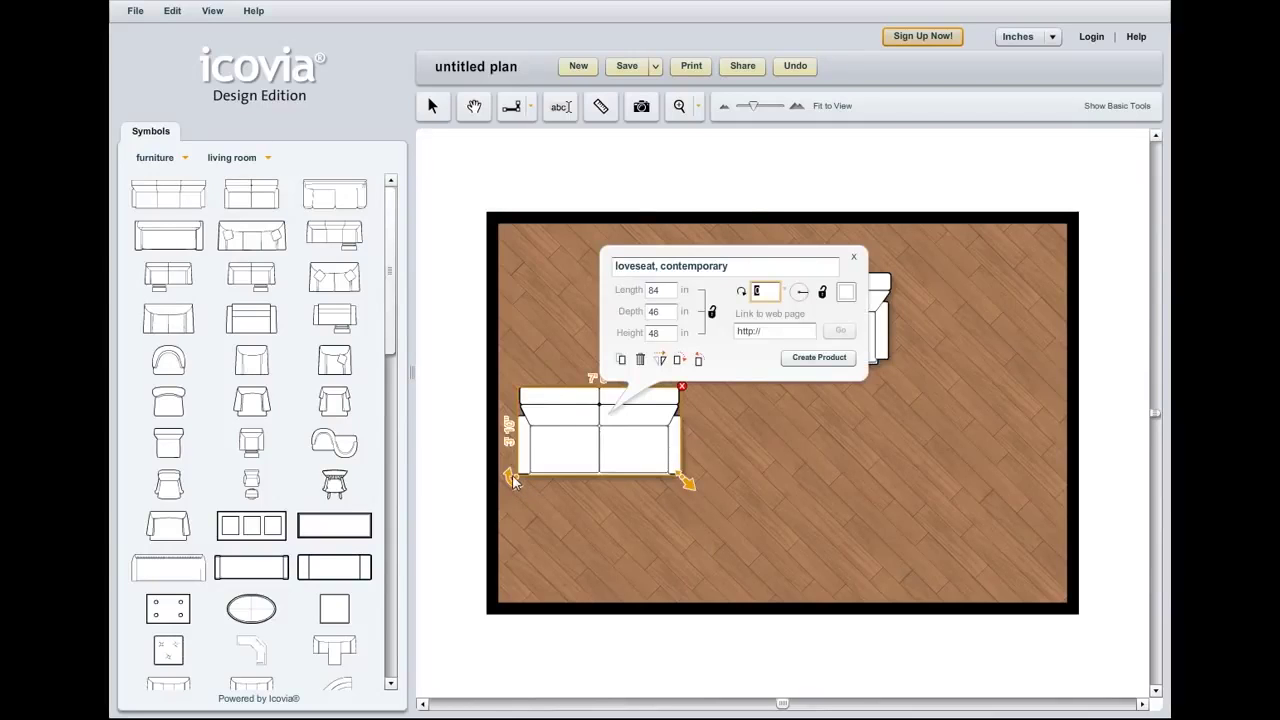
pyautogui.moveTo(512, 475); pyautogui.dragTo(578, 556)
pyautogui.click(781, 338)
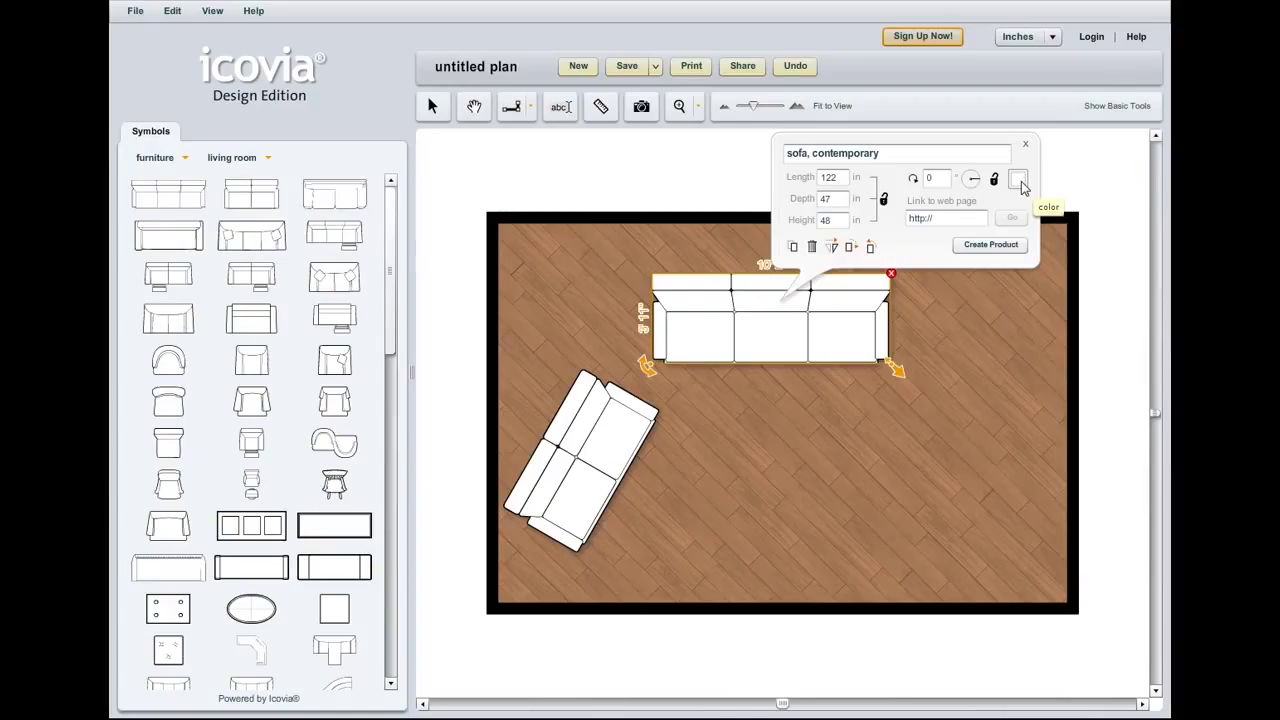
# Colour the three-seat sofa dark grey 5B5B5B and copy that hex value.
pyautogui.click(1019, 182)
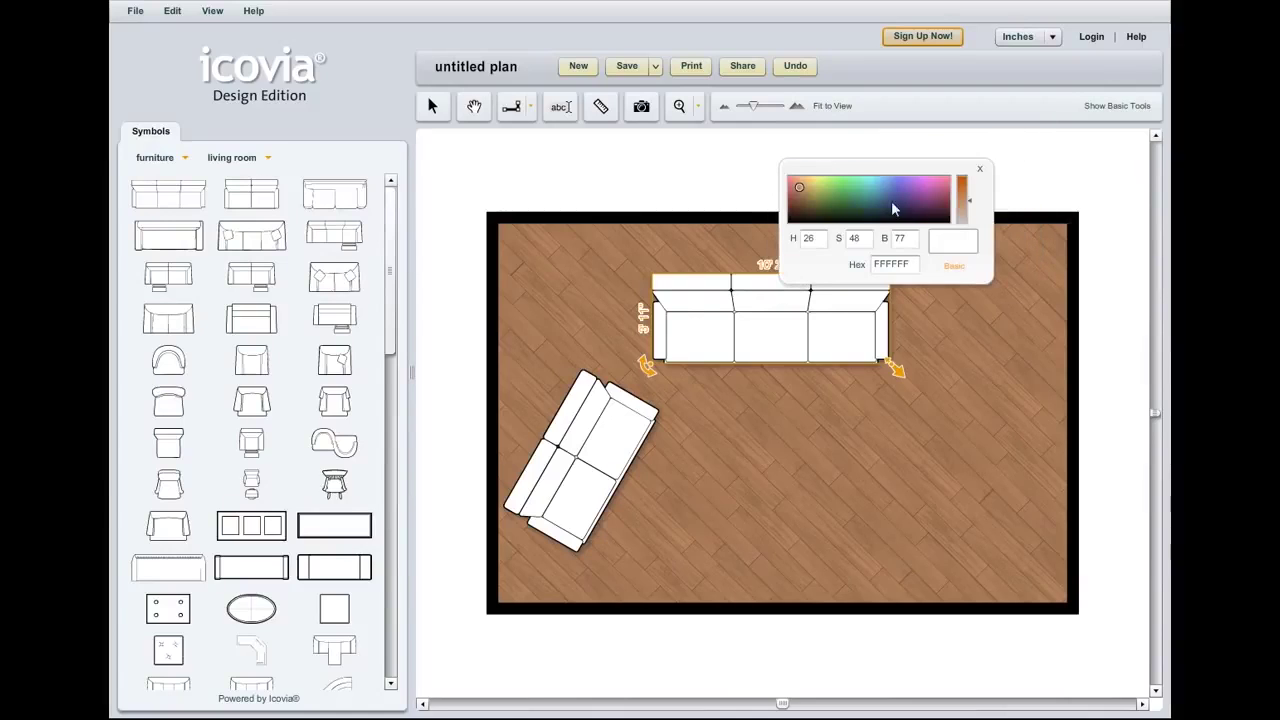
pyautogui.click(952, 268)
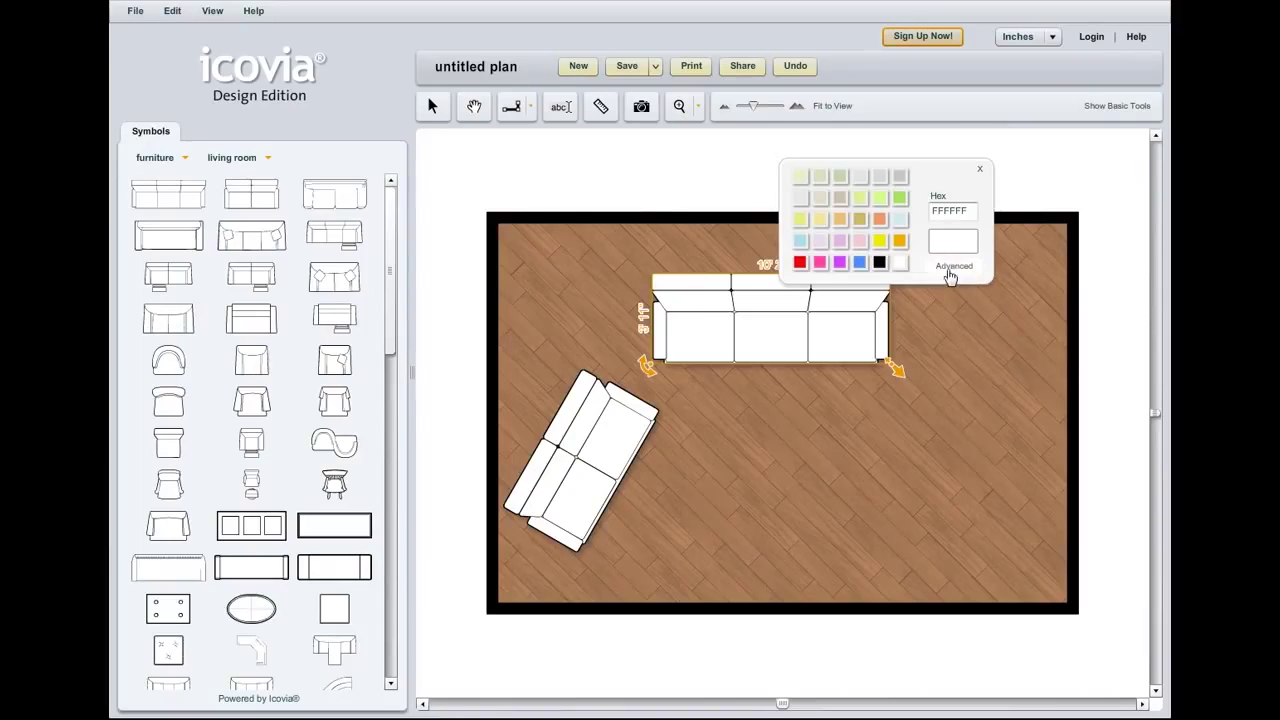
pyautogui.click(952, 268)
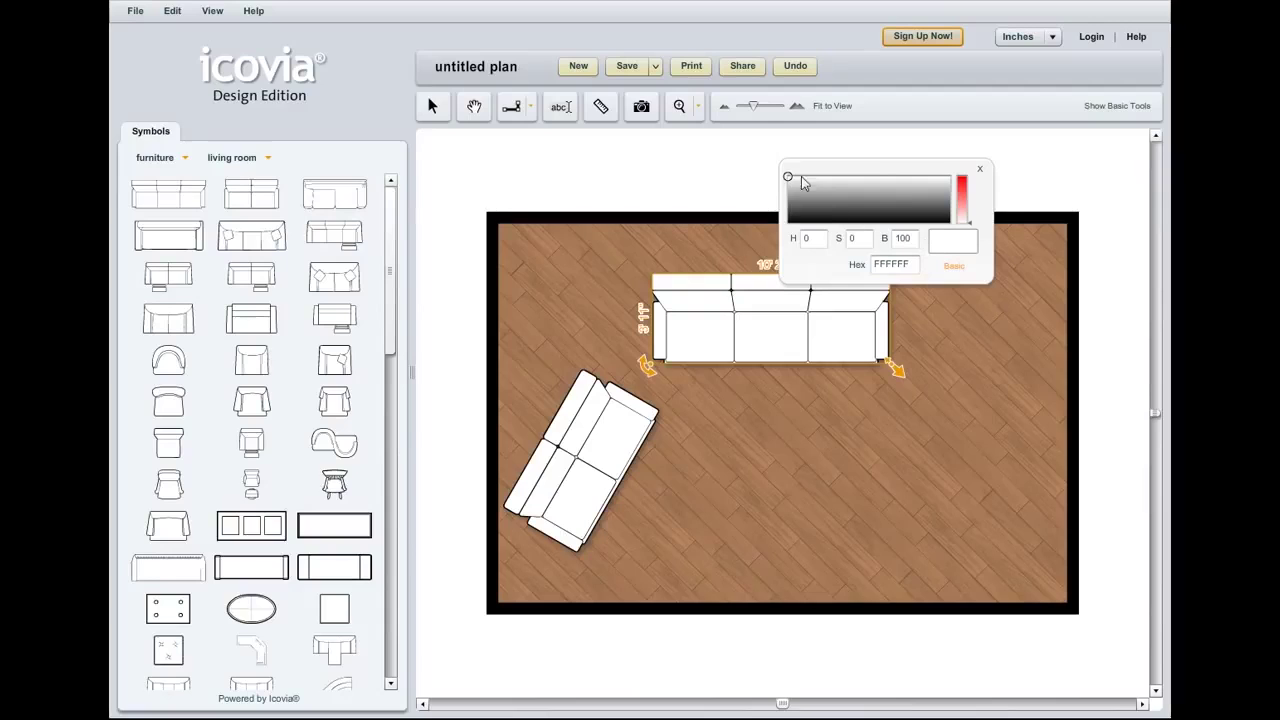
pyautogui.moveTo(789, 182); pyautogui.dragTo(795, 212)
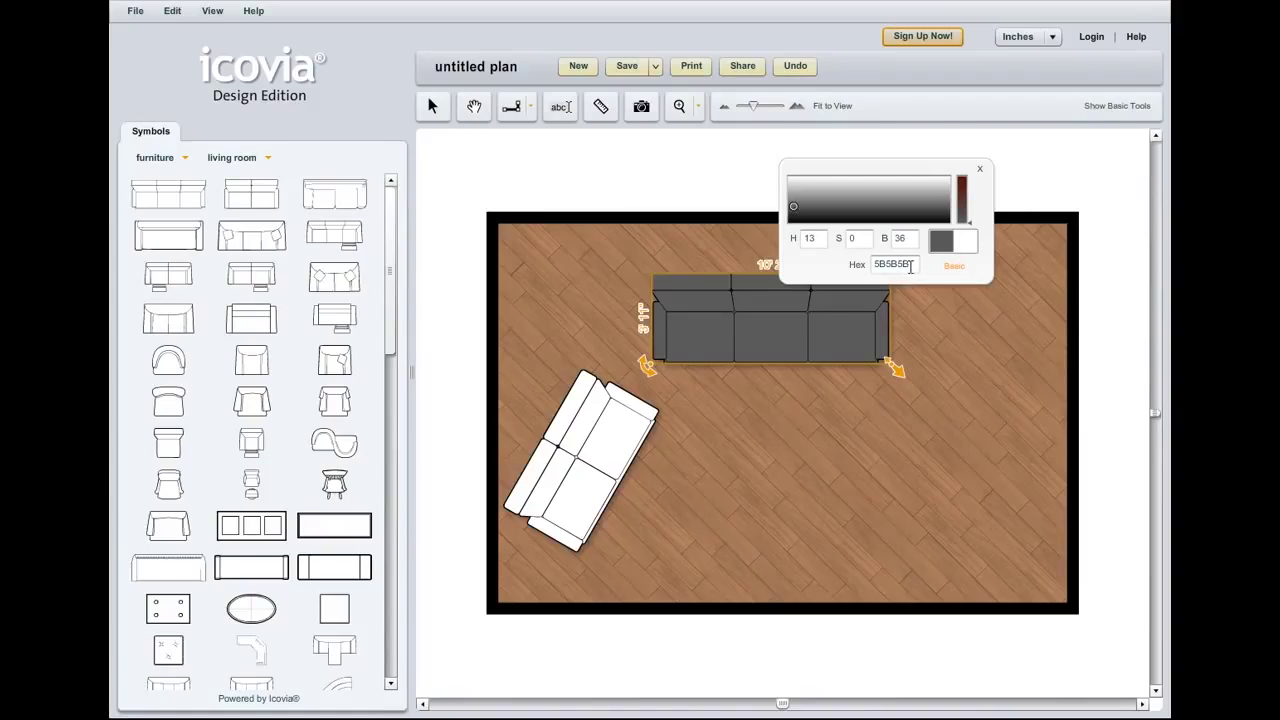
pyautogui.doubleClick(911, 266)
pyautogui.rightClick(896, 265)
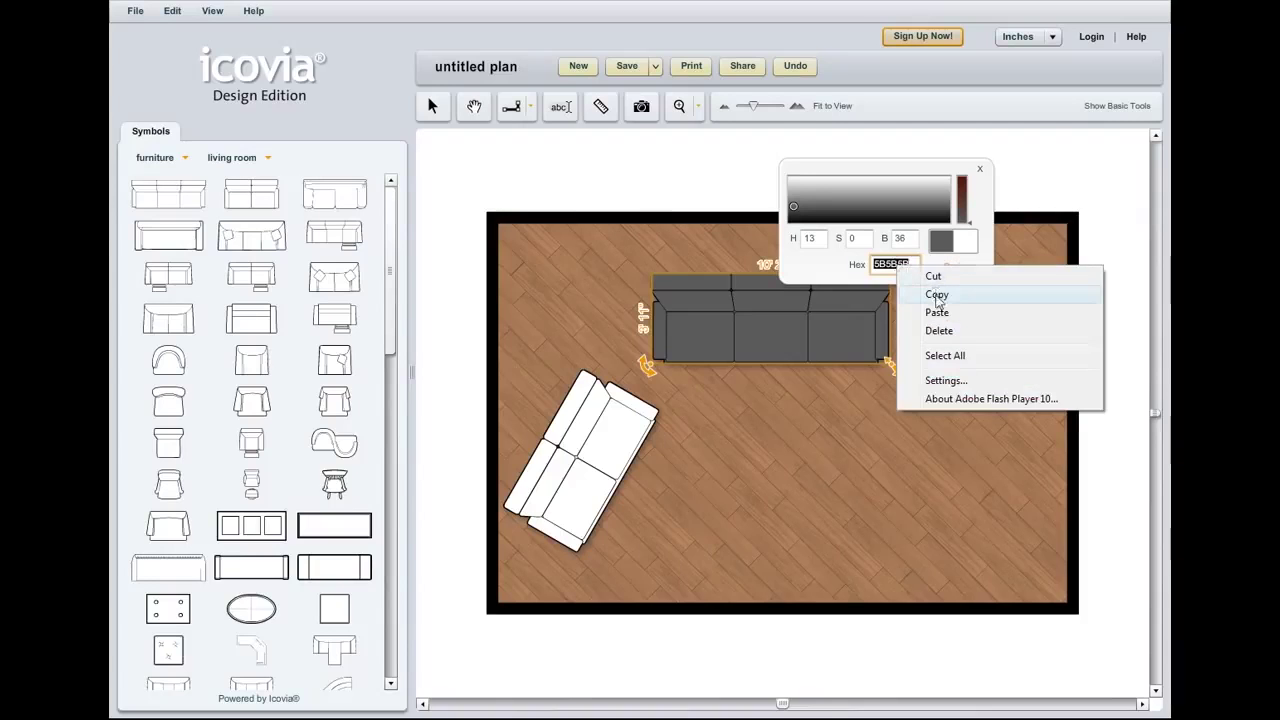
pyautogui.click(937, 295)
# Paste hex 5B5B5B over the loveseat's FFFFFF colour, then close the colour picker.
pyautogui.click(606, 451)
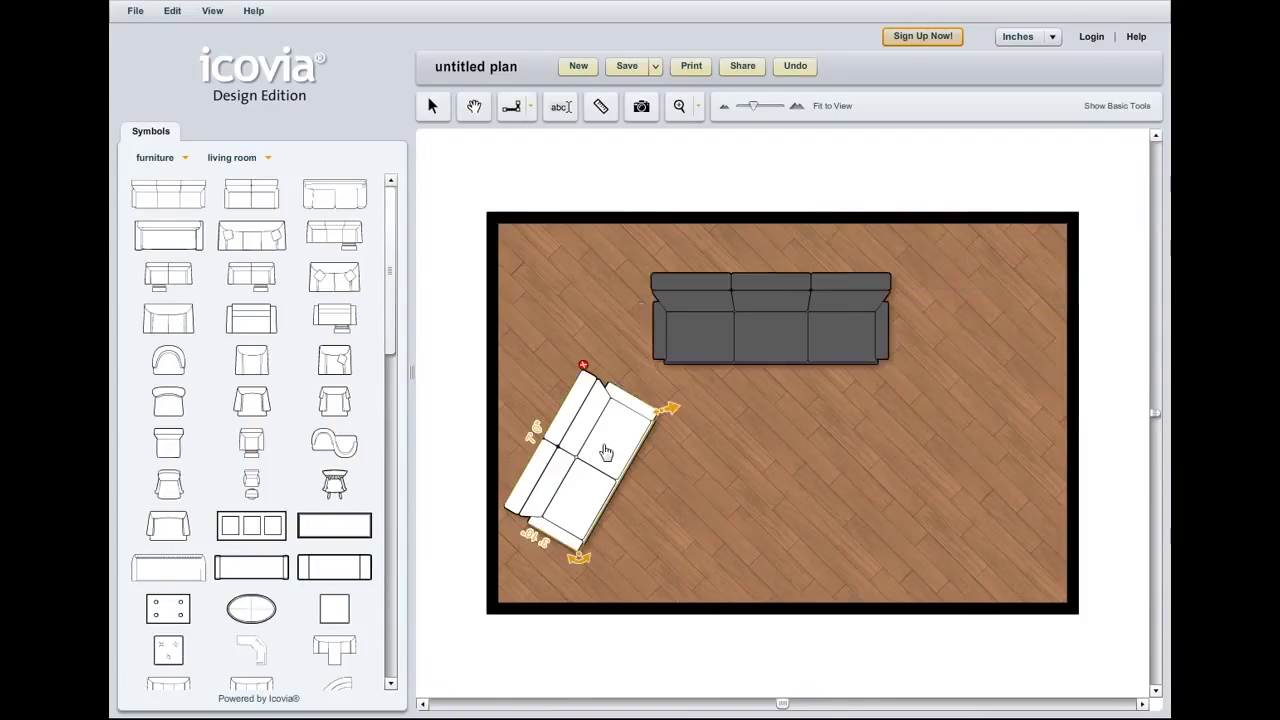
pyautogui.click(606, 451)
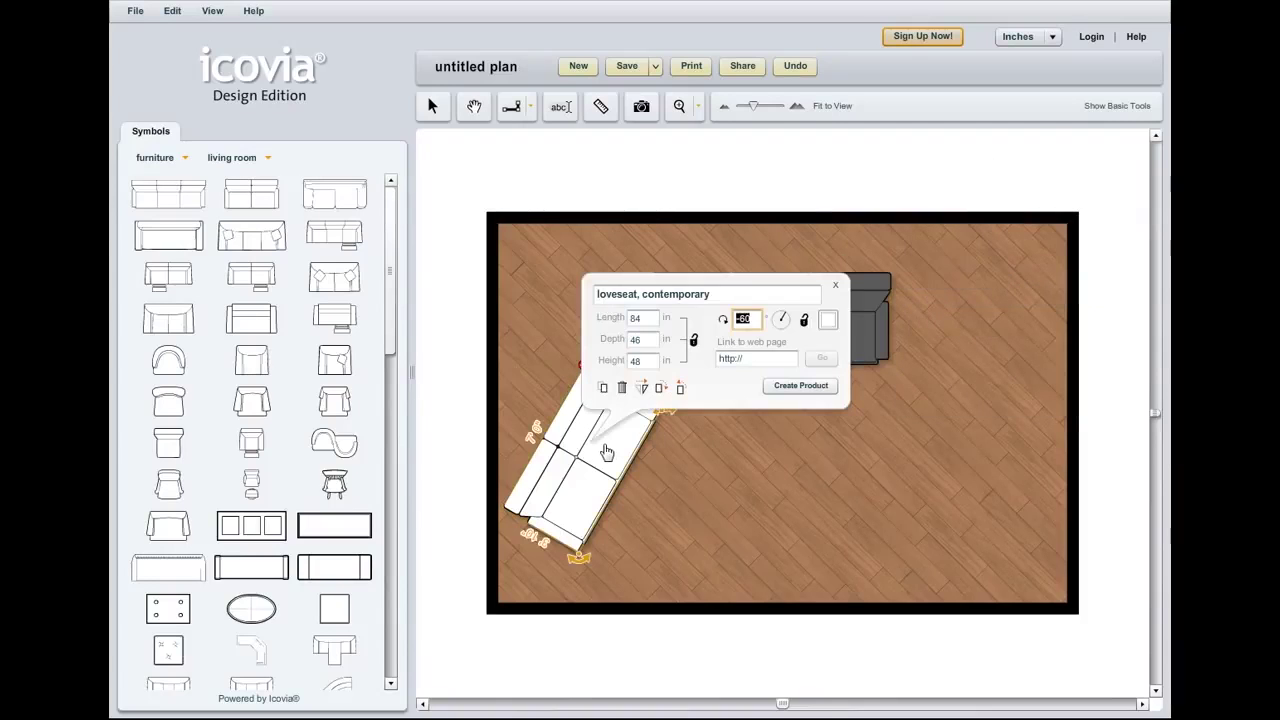
pyautogui.click(831, 326)
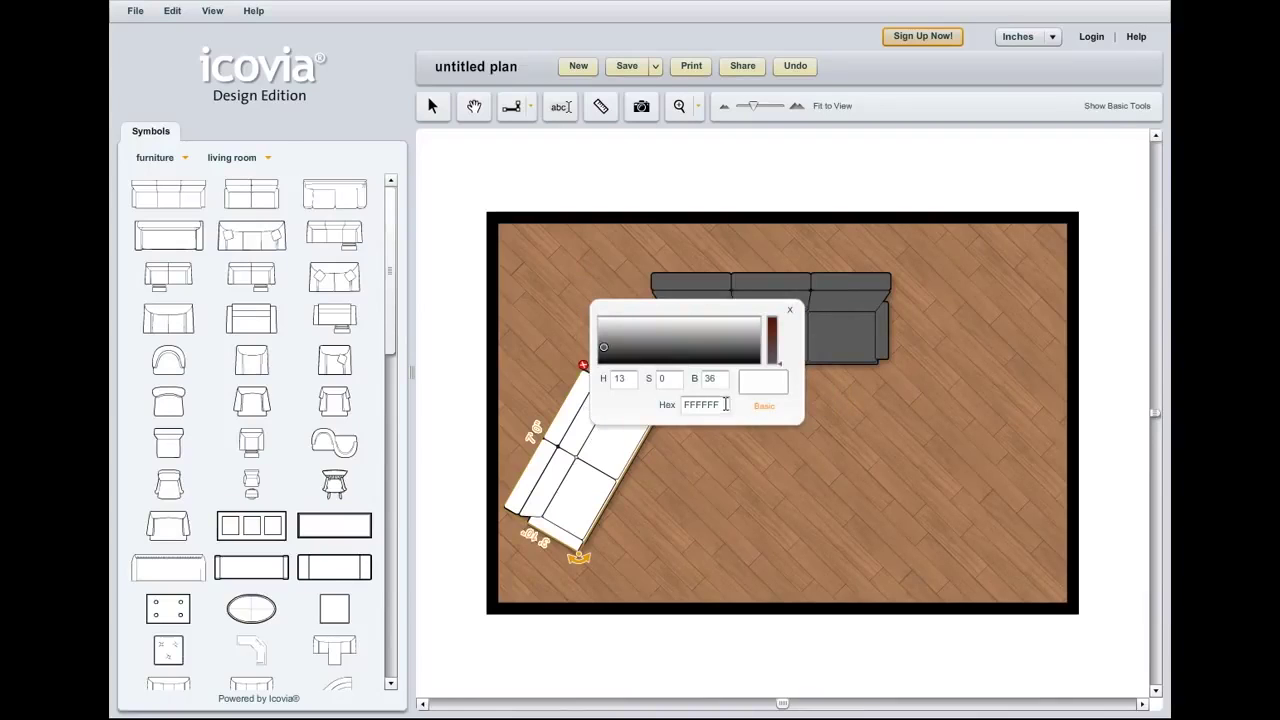
pyautogui.moveTo(729, 405); pyautogui.dragTo(680, 407)
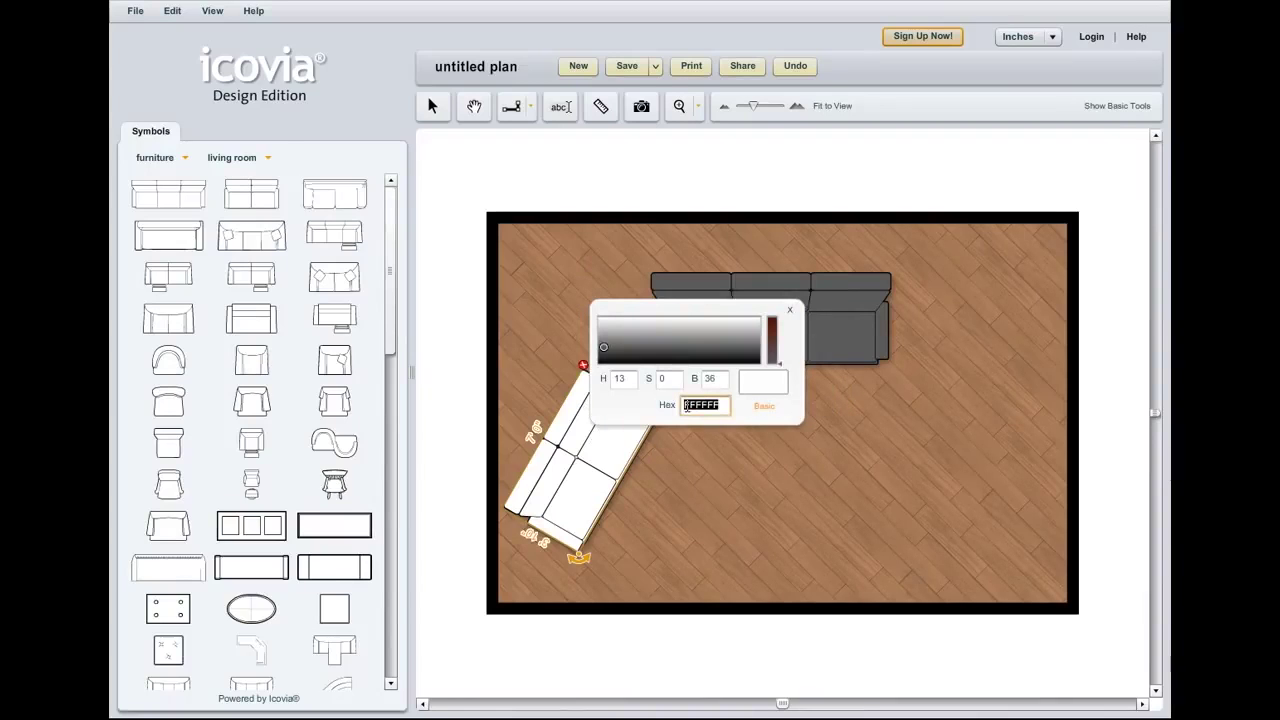
pyautogui.rightClick(686, 405)
pyautogui.click(729, 459)
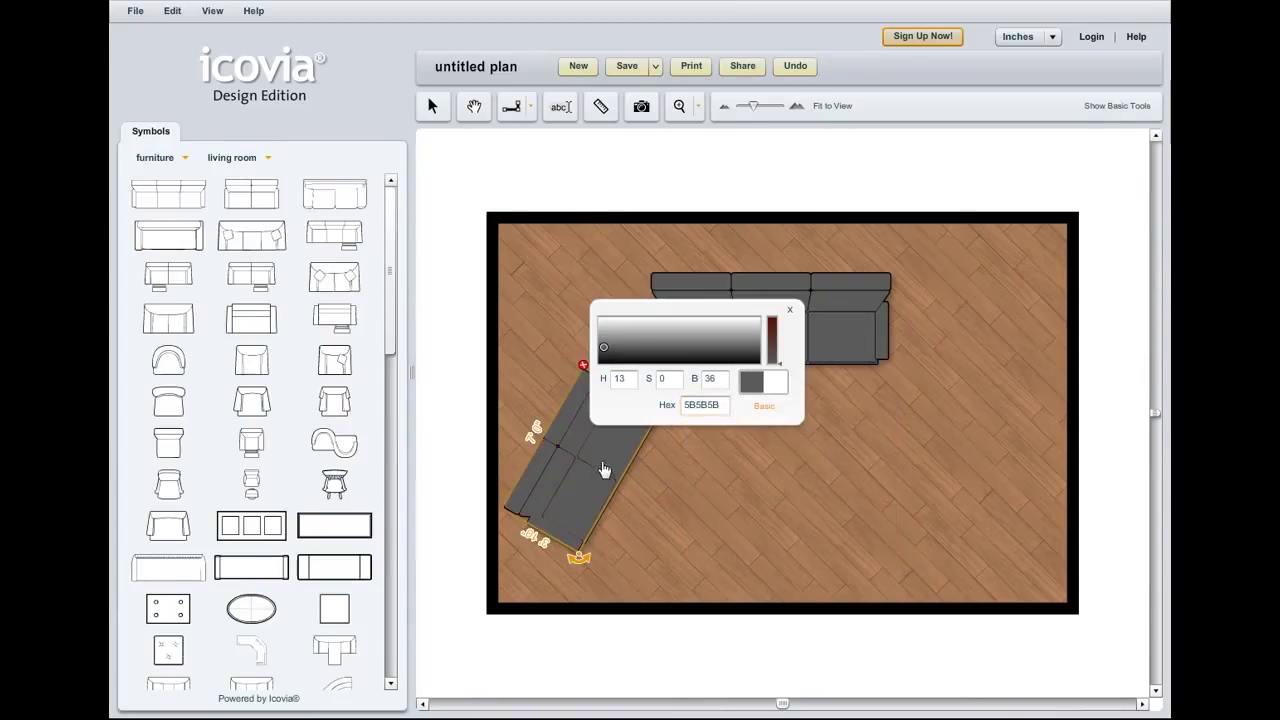
pyautogui.click(789, 310)
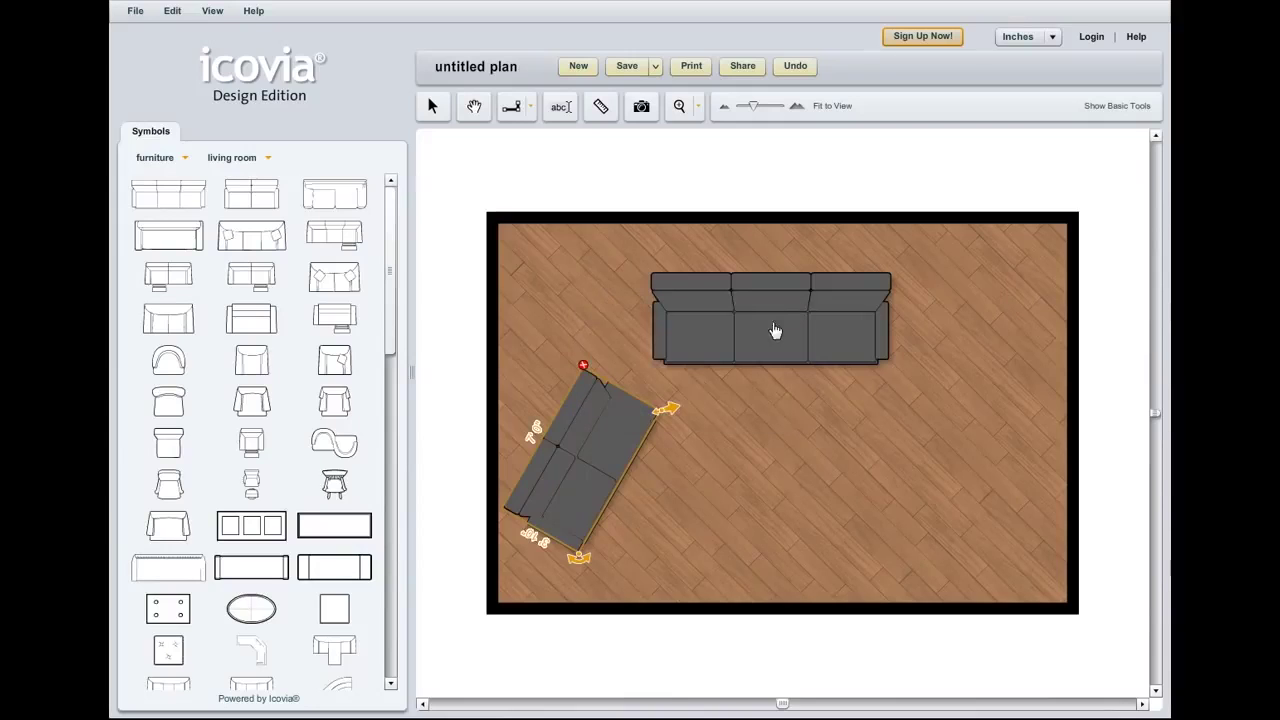
pyautogui.click(790, 452)
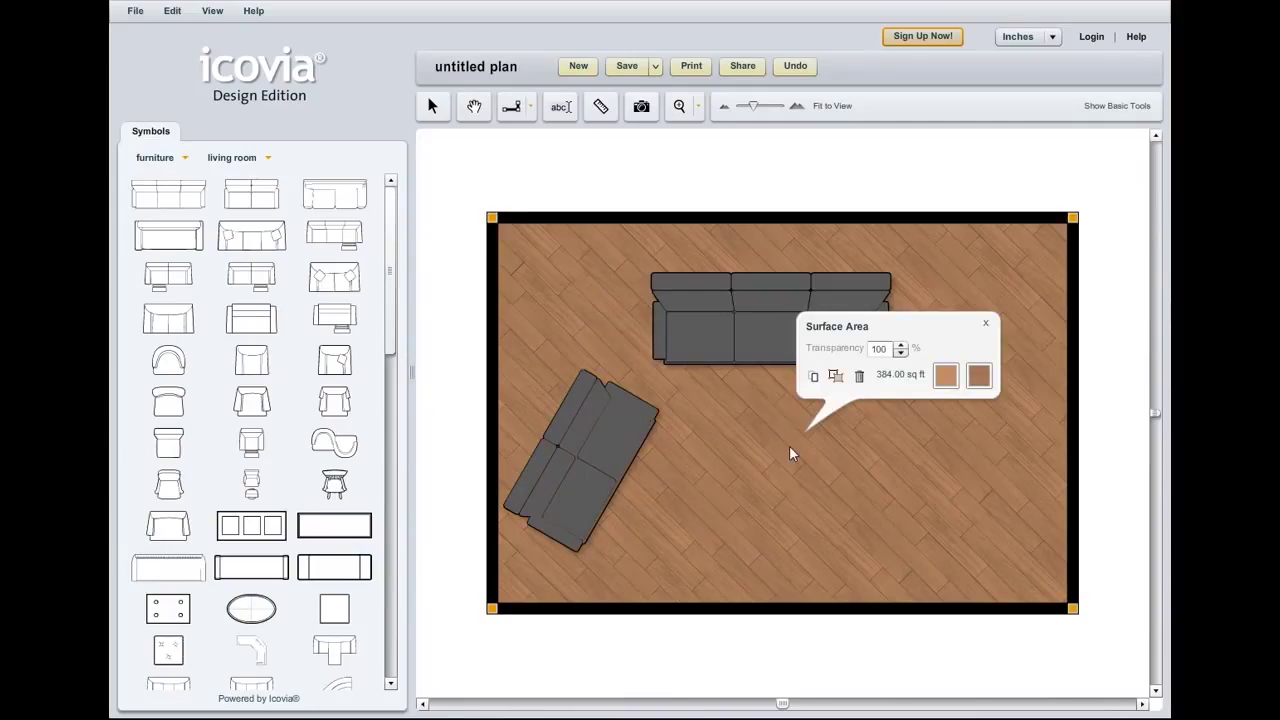
pyautogui.click(955, 465)
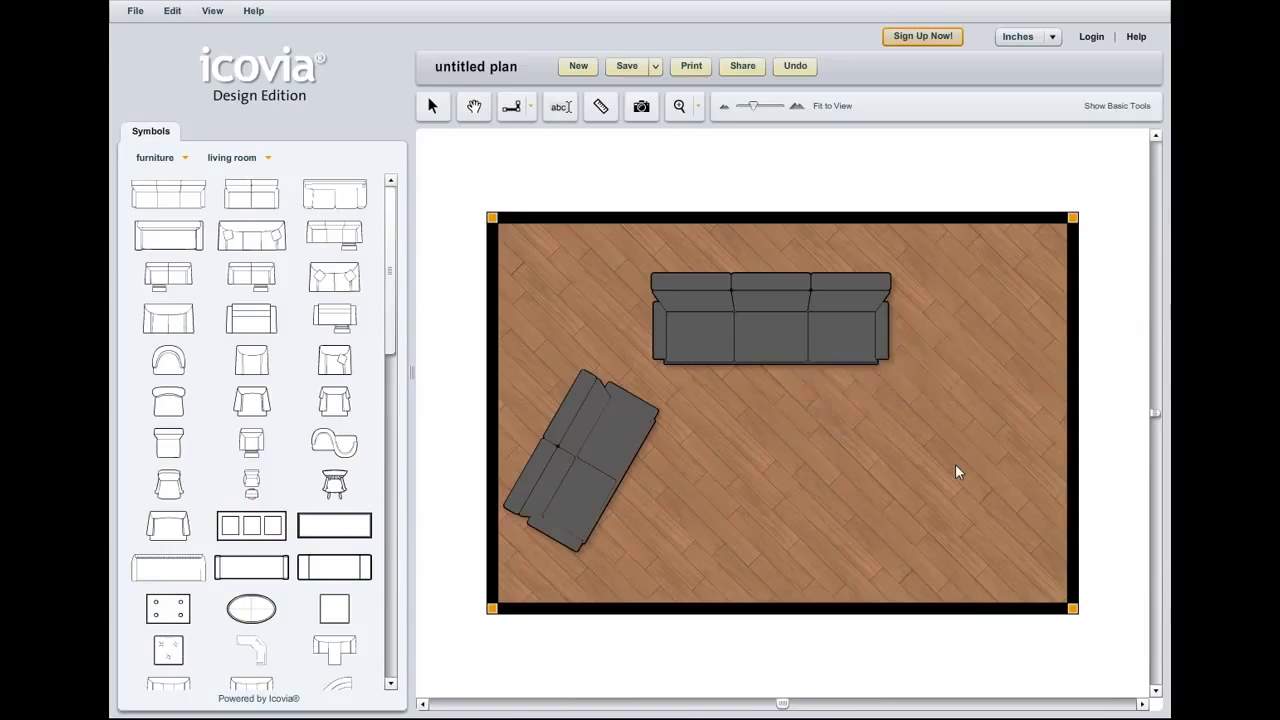
pyautogui.click(742, 323)
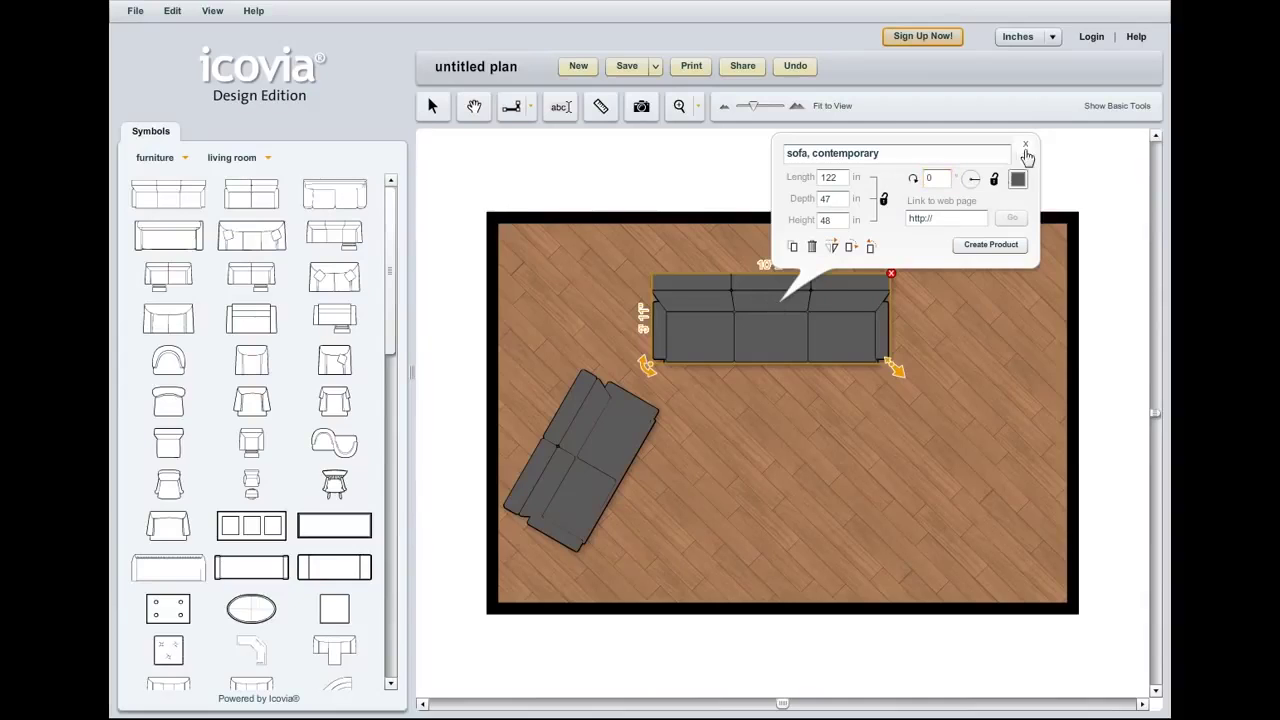
pyautogui.click(1025, 146)
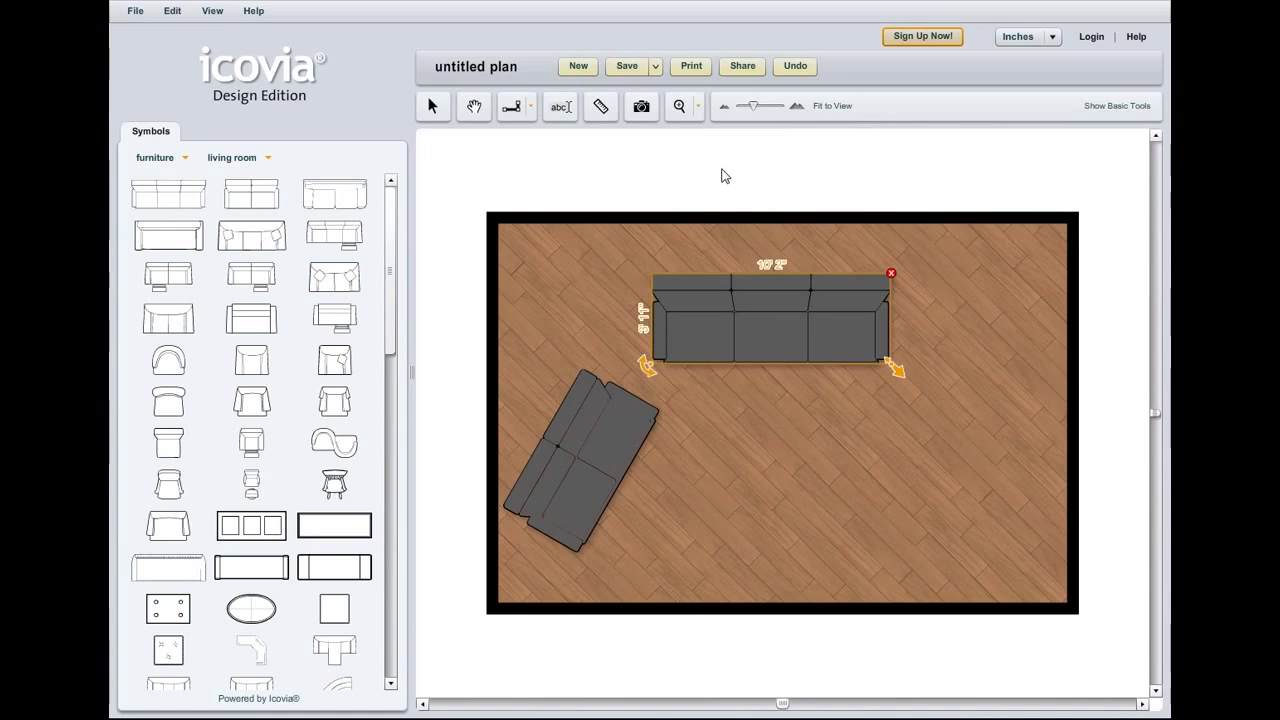